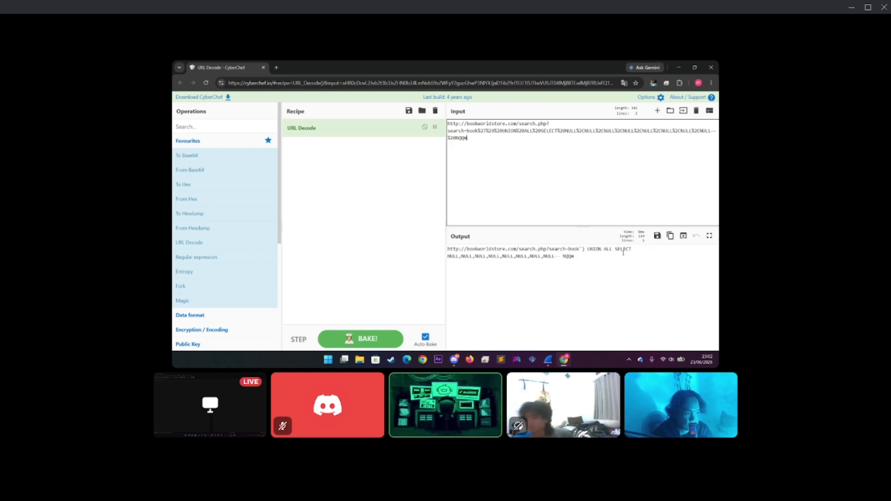
Step: Switch to the WebInvestigation.pcap capture in Wireshark, close the packet details window and clear the tcp.stream display filter
{"action": "key", "text": "alt+Tab"}
{"action": "key", "text": "alt+Tab"}
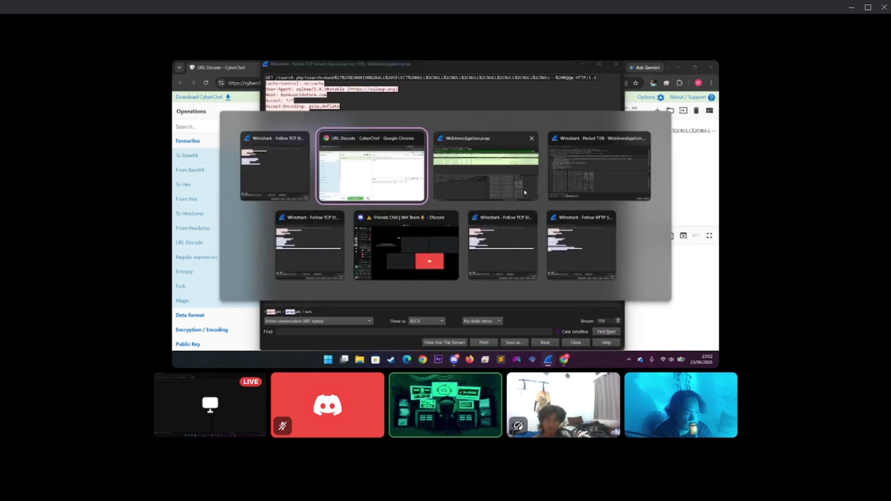
{"action": "left_click", "coordinate": [525, 192]}
{"action": "double_click", "coordinate": [356, 159]}
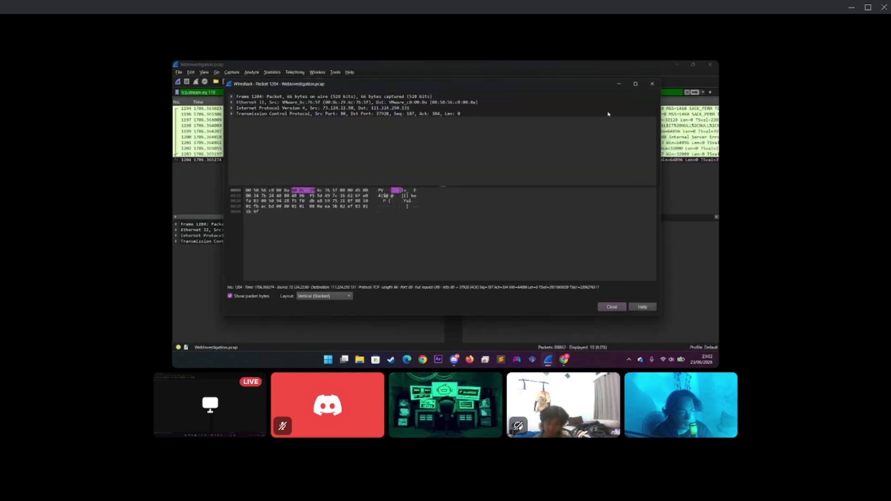
{"action": "left_click", "coordinate": [650, 83]}
{"action": "left_click", "coordinate": [687, 93]}
Step: Select HTTP packet 1220 and copy the value of its full request URI
{"action": "scroll", "coordinate": [408, 159], "scroll_direction": "down", "scroll_amount": 5}
{"action": "left_click", "coordinate": [408, 171]}
{"action": "left_click", "coordinate": [408, 166]}
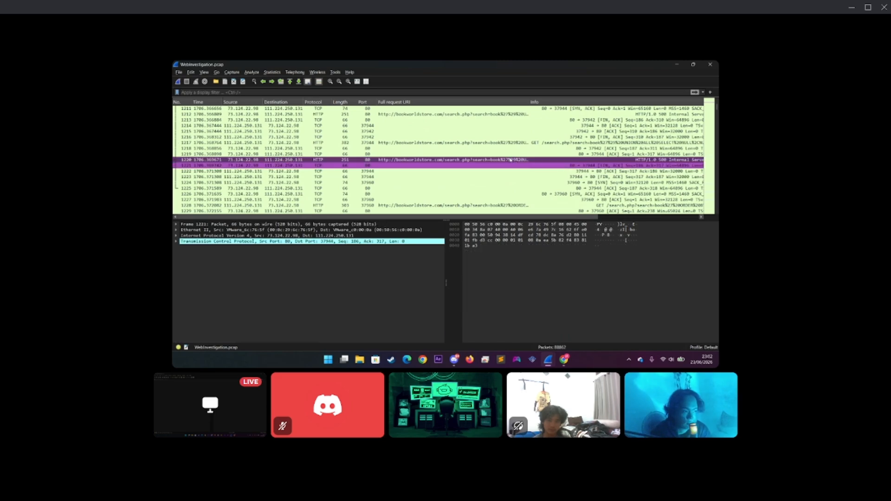
{"action": "left_click", "coordinate": [408, 160]}
{"action": "double_click", "coordinate": [297, 333]}
{"action": "right_click", "coordinate": [297, 333]}
{"action": "mouse_move", "coordinate": [332, 231]}
{"action": "left_click", "coordinate": [431, 287]}
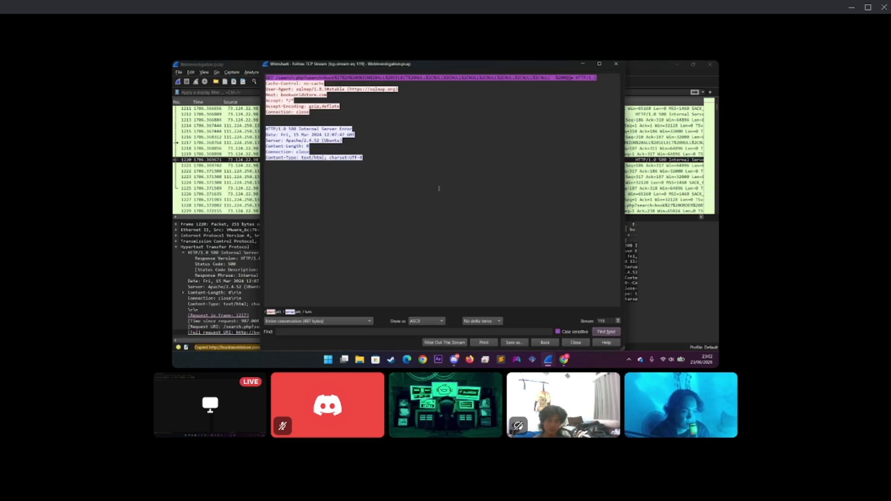
Step: Close the followed TCP stream and replace the URL Decode input in CyberChef with the copied URI
{"action": "left_click", "coordinate": [615, 63]}
{"action": "key", "text": "alt+Tab"}
{"action": "key", "text": "ctrl+a"}
{"action": "key", "text": "ctrl+v"}
Step: Return to the capture in Wireshark and open the details of HTTP request packet 1228 in a separate window
{"action": "key", "text": "alt+Tab"}
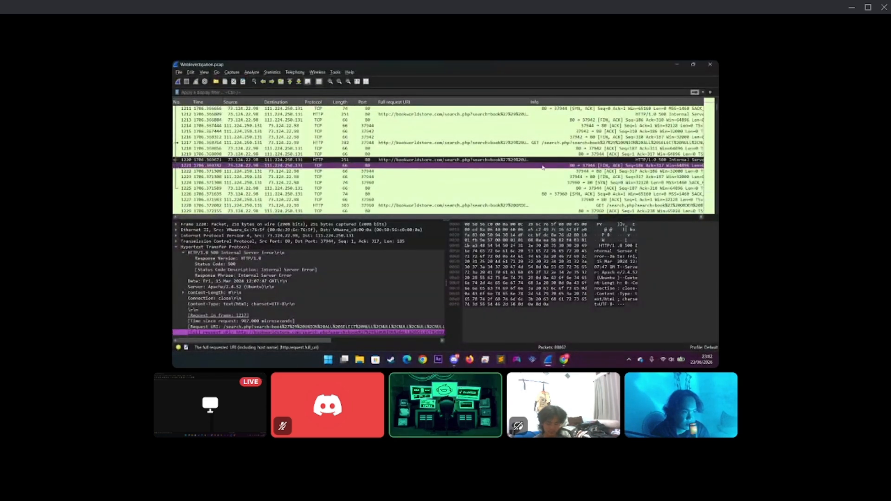
{"action": "scroll", "coordinate": [538, 168], "scroll_direction": "down", "scroll_amount": 2}
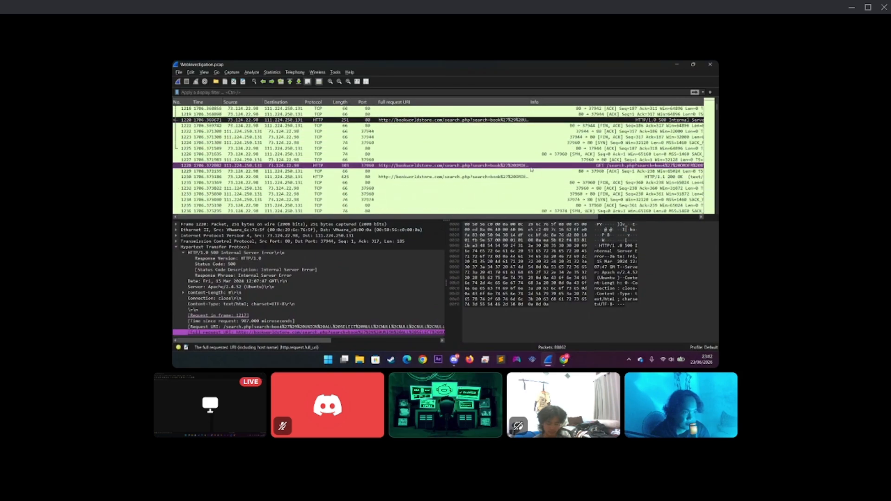
{"action": "left_click", "coordinate": [531, 171]}
{"action": "left_click", "coordinate": [526, 176]}
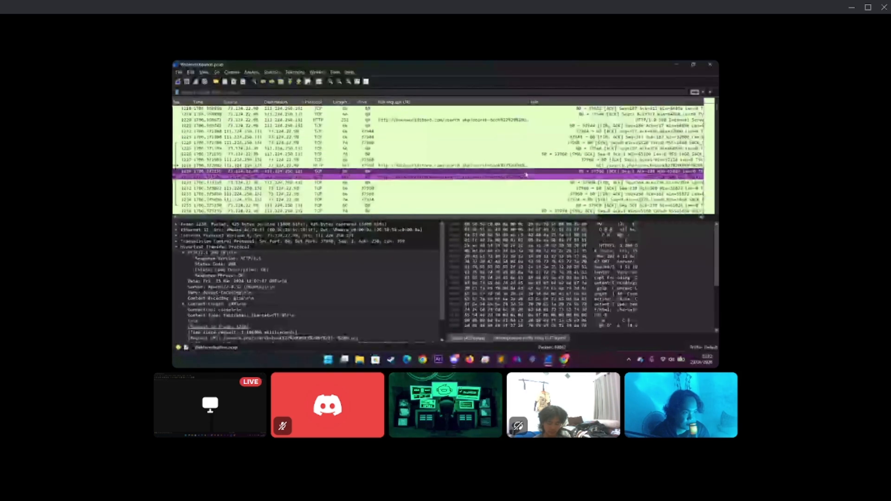
{"action": "double_click", "coordinate": [513, 166]}
{"action": "scroll", "coordinate": [343, 157], "scroll_direction": "down", "scroll_amount": 1}
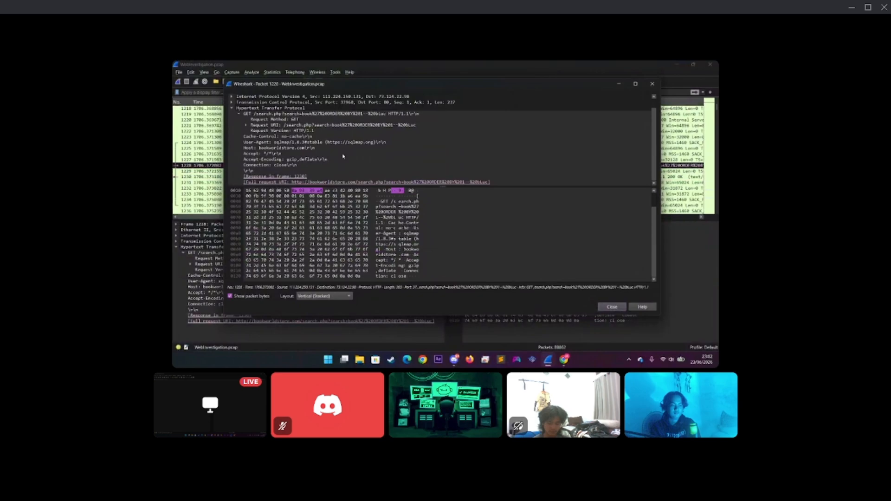
Step: Copy the full request URI value of packet 1228 and decode it in CyberChef in place of the previous input
{"action": "right_click", "coordinate": [327, 182]}
{"action": "mouse_move", "coordinate": [366, 253]}
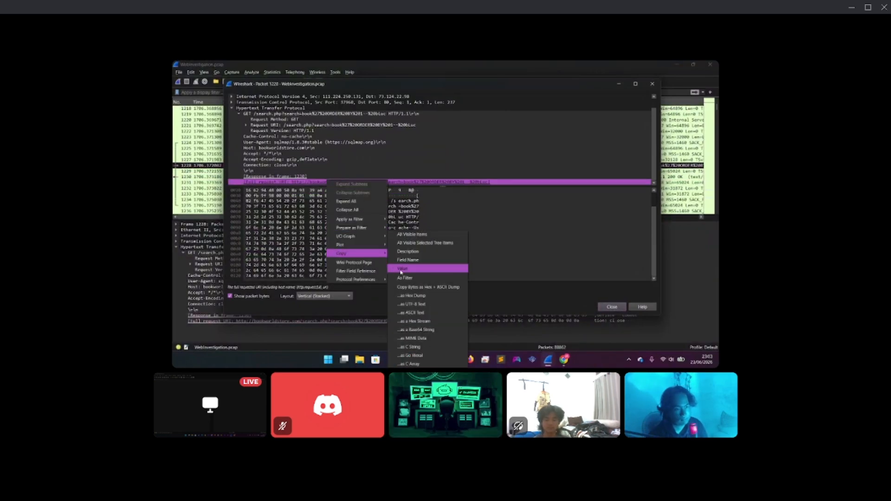
{"action": "left_click", "coordinate": [401, 268]}
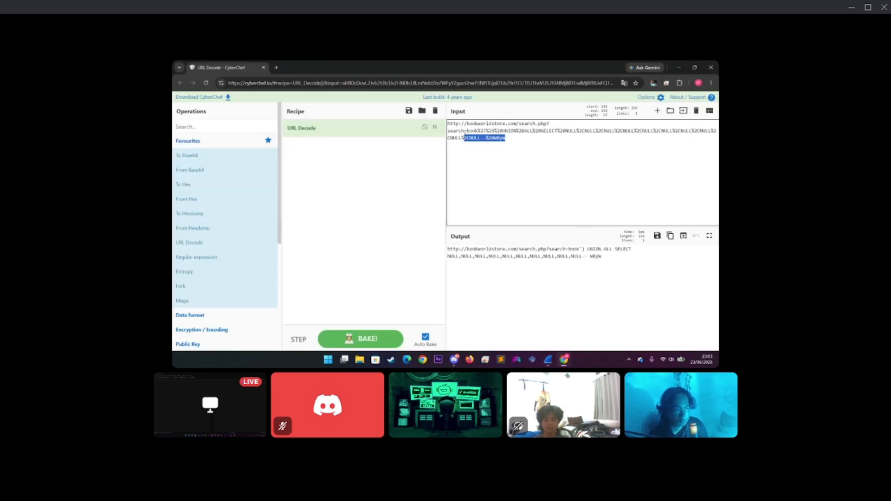
{"action": "key", "text": "ctrl+a"}
{"action": "key", "text": "ctrl+v"}
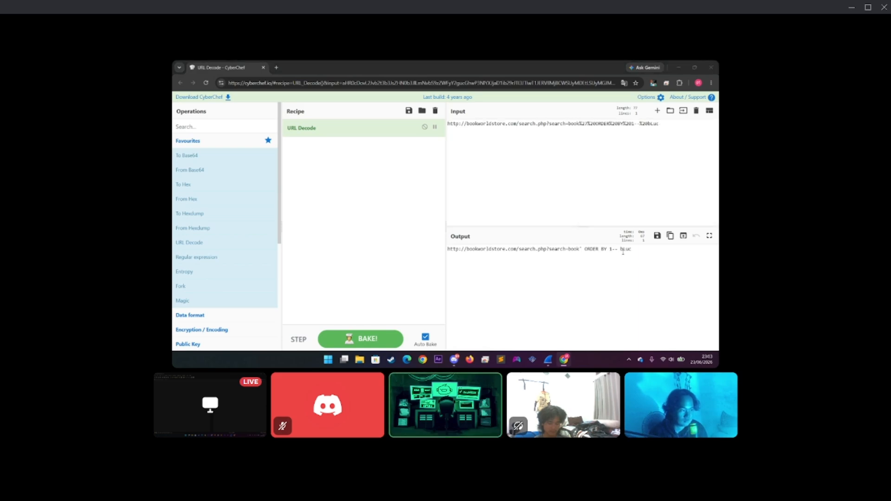
Step: Switch back to Wireshark and follow the HTTP stream of packet 1228, the ORDER BY 1 search request
{"action": "key", "text": "alt+Tab"}
{"action": "scroll", "coordinate": [482, 143], "scroll_direction": "down", "scroll_amount": 2}
{"action": "left_click", "coordinate": [471, 137]}
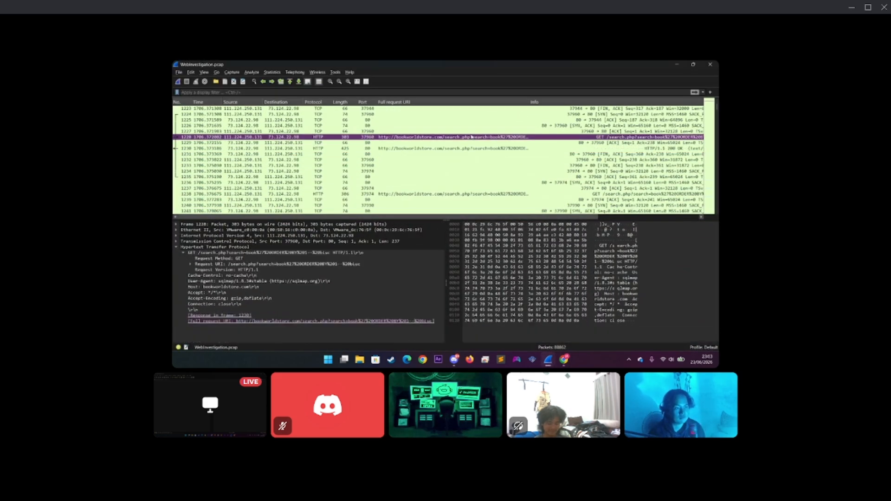
{"action": "right_click", "coordinate": [471, 137]}
{"action": "mouse_move", "coordinate": [556, 235]}
{"action": "left_click", "coordinate": [590, 242]}
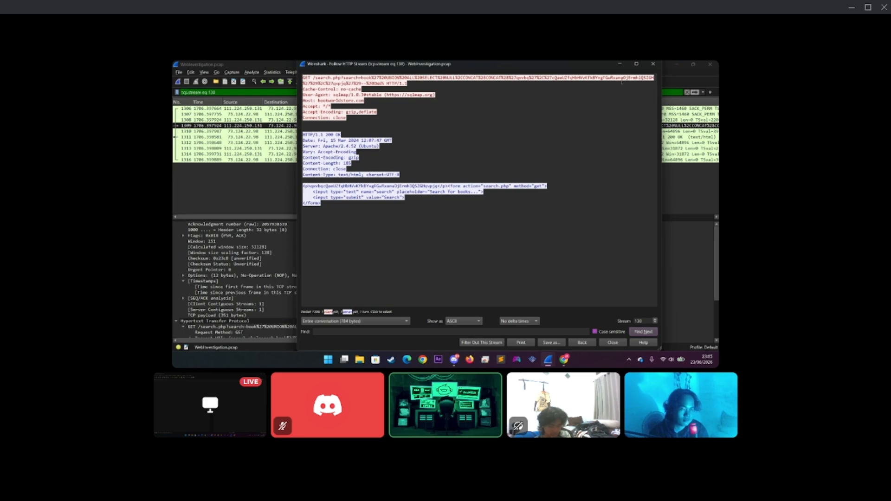
Step: Close the followed stream, clear its display filter and follow the HTTP stream of UNION ALL SELECT request packet 1548
{"action": "left_click", "coordinate": [653, 66]}
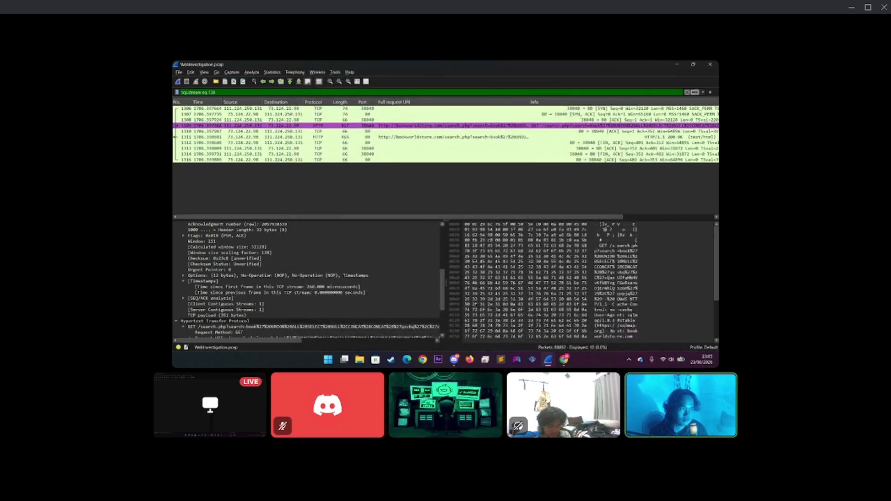
{"action": "left_click", "coordinate": [686, 92]}
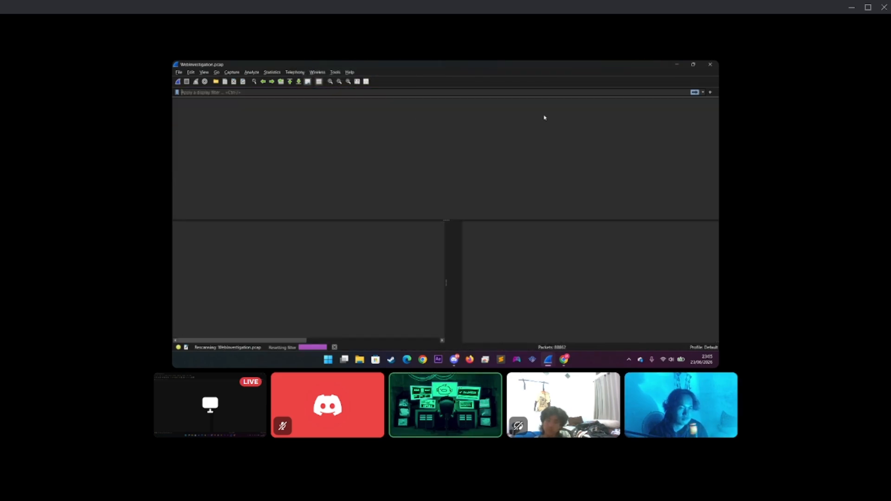
{"action": "scroll", "coordinate": [494, 155], "scroll_direction": "down", "scroll_amount": 20}
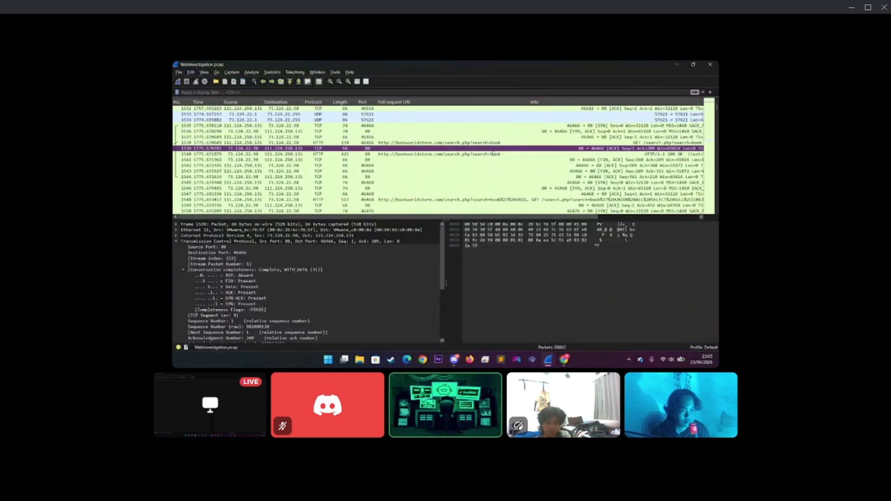
{"action": "left_click", "coordinate": [521, 187]}
{"action": "left_click", "coordinate": [530, 199]}
{"action": "right_click", "coordinate": [533, 200]}
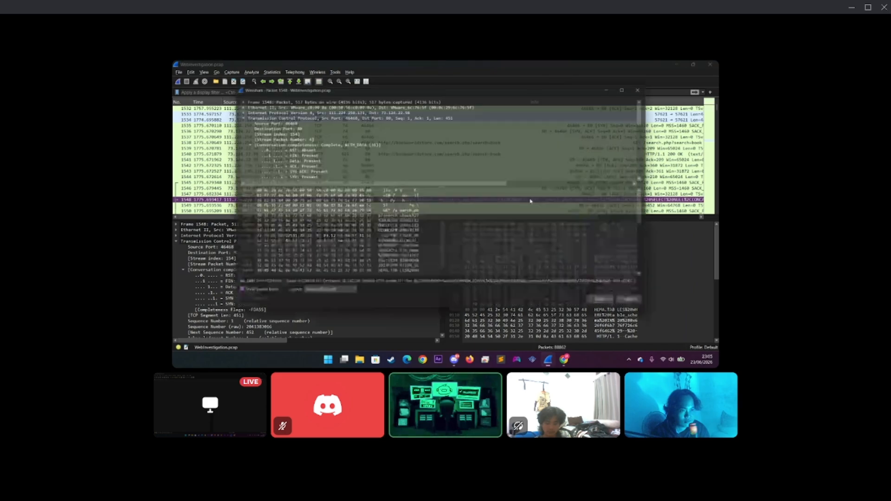
{"action": "mouse_move", "coordinate": [582, 300]}
{"action": "left_click", "coordinate": [455, 298]}
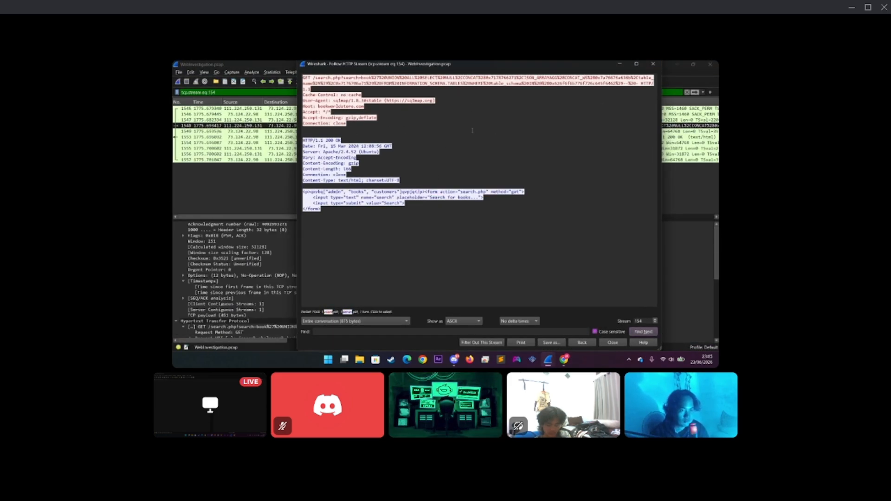
Step: Close the HTTP stream, copy packet 1548's full request URI value and decode it in CyberChef
{"action": "key", "text": "Escape"}
{"action": "scroll", "coordinate": [232, 279], "scroll_direction": "down", "scroll_amount": 4}
{"action": "right_click", "coordinate": [290, 332]}
{"action": "mouse_move", "coordinate": [343, 258]}
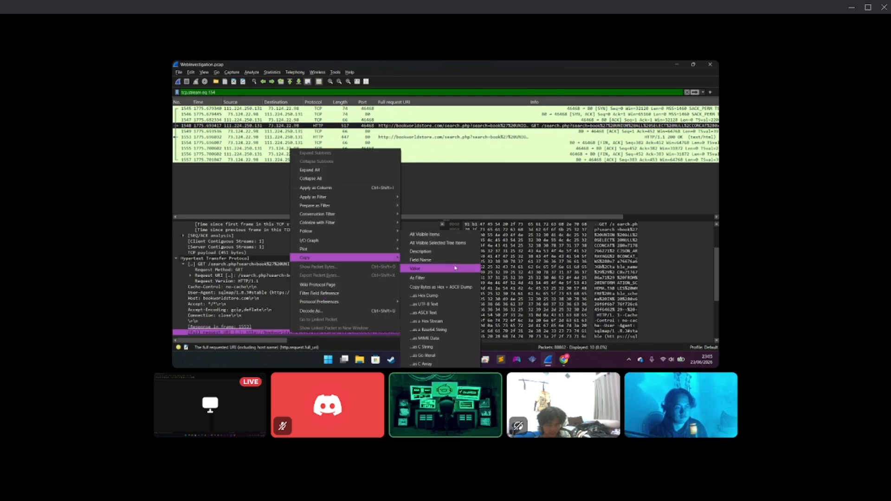
{"action": "left_click", "coordinate": [455, 268]}
{"action": "key", "text": "alt+Tab"}
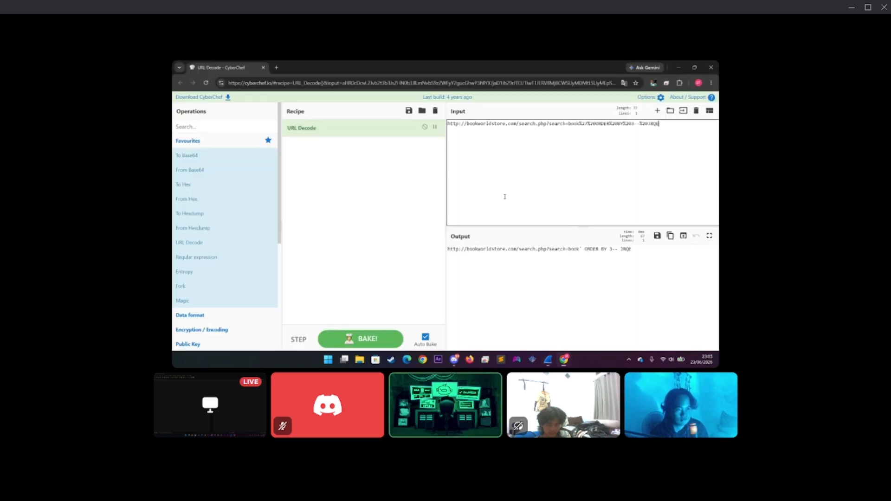
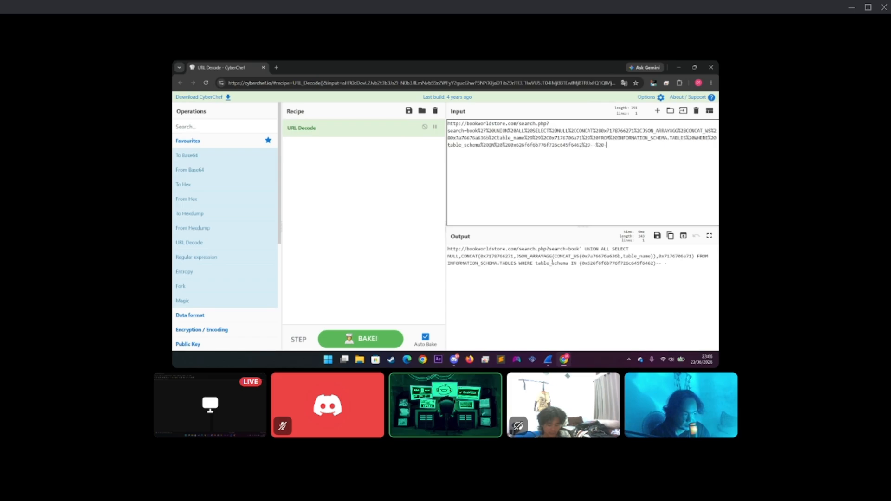
Step: Switch back to Wireshark and open HTTP response packet 1553 in a new window
{"action": "key", "text": "alt+Tab"}
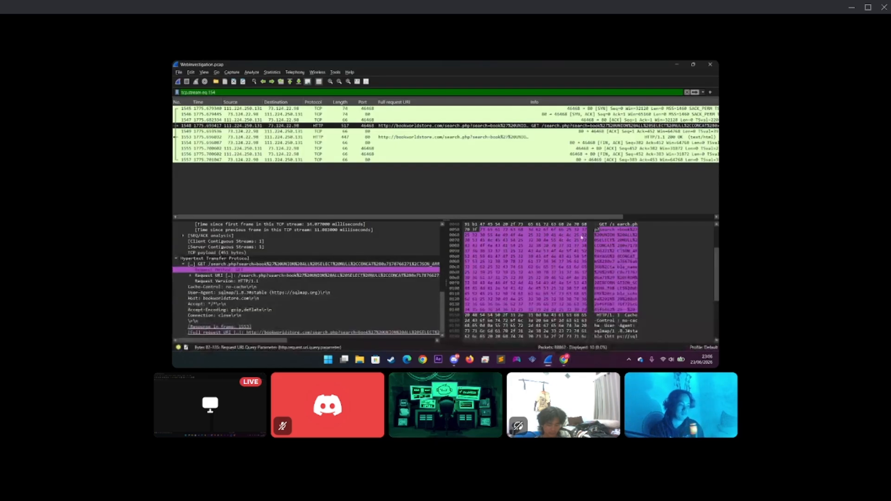
{"action": "left_click", "coordinate": [425, 138]}
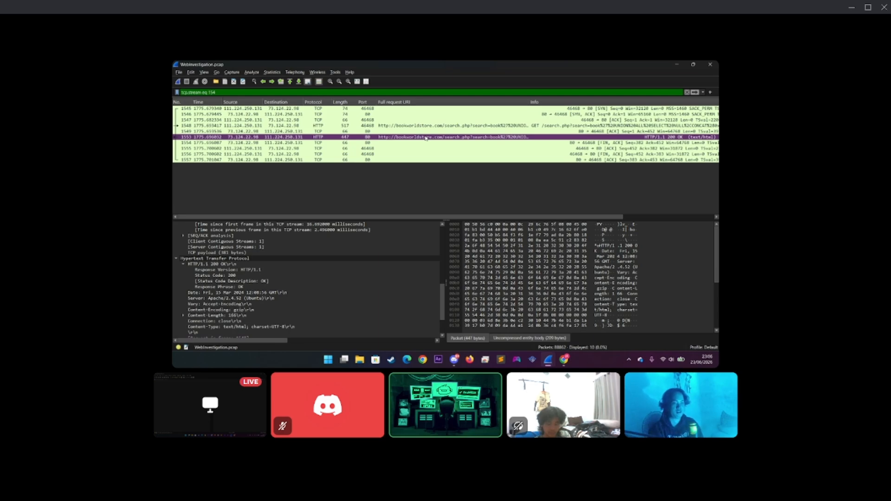
{"action": "right_click", "coordinate": [426, 137]}
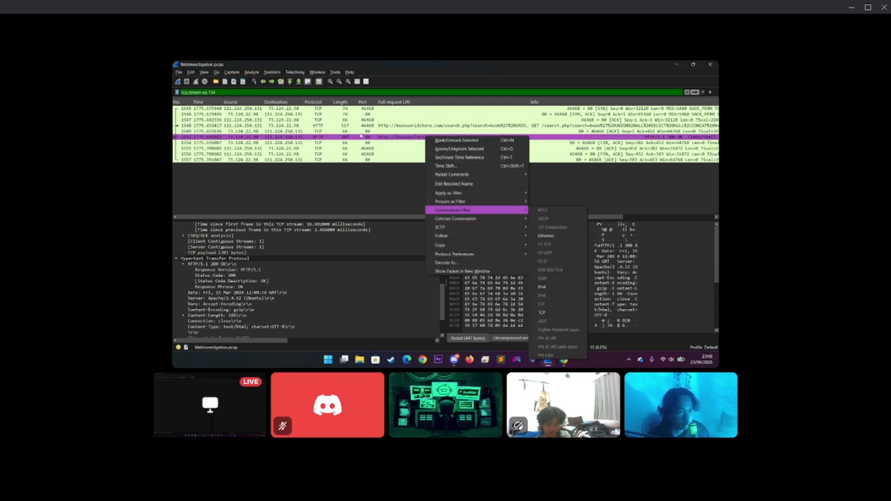
{"action": "left_click", "coordinate": [462, 271]}
Step: Copy the full request URI of packet 1553 as a filter and check back in CyberChef
{"action": "scroll", "coordinate": [440, 139], "scroll_direction": "down", "scroll_amount": 5}
{"action": "left_click", "coordinate": [513, 159]}
{"action": "right_click", "coordinate": [513, 159]}
{"action": "mouse_move", "coordinate": [538, 231]}
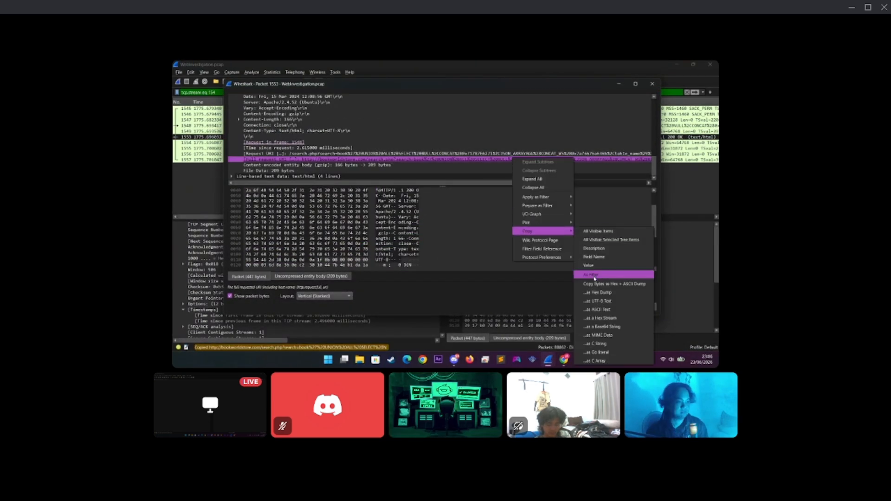
{"action": "left_click", "coordinate": [594, 279]}
{"action": "key", "text": "alt+Tab"}
{"action": "key", "text": "alt+Tab"}
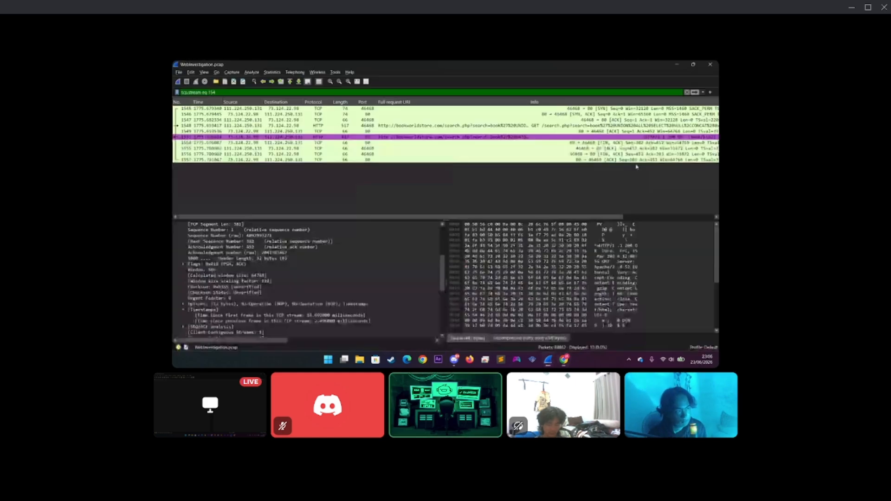
Step: Clear the stream filter and copy the full request URI value of packet 1658
{"action": "left_click", "coordinate": [687, 92]}
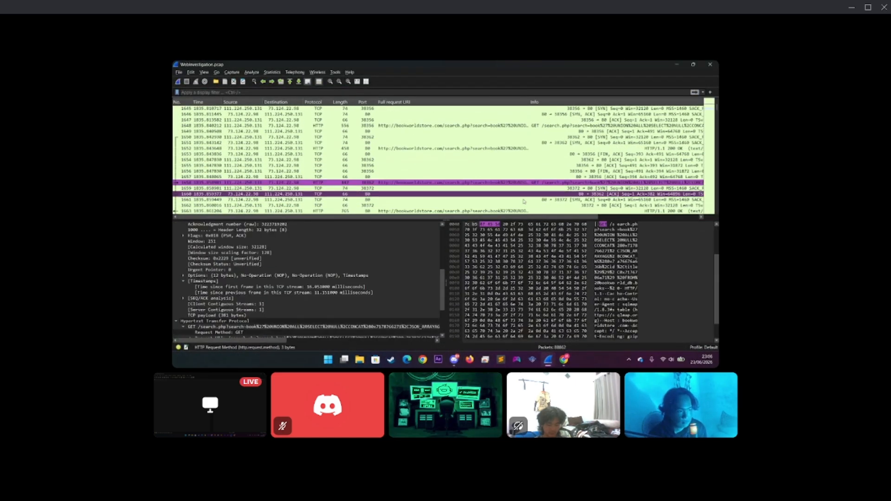
{"action": "scroll", "coordinate": [306, 288], "scroll_direction": "down", "scroll_amount": 4}
{"action": "right_click", "coordinate": [371, 333]}
{"action": "mouse_move", "coordinate": [416, 258]}
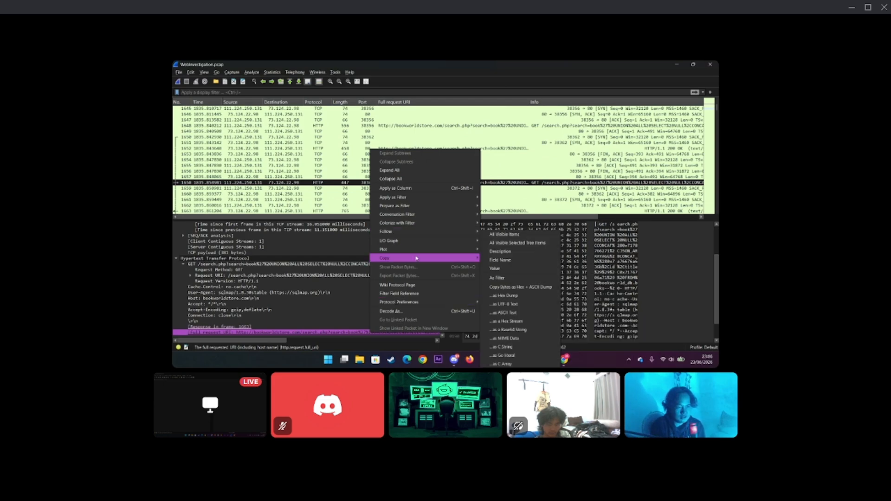
{"action": "left_click", "coordinate": [494, 268]}
Step: Switch to CyberChef and replace the URL Decode input with packet 1658's copied URI
{"action": "key", "text": "alt+Tab"}
{"action": "key", "text": "ctrl+a"}
{"action": "key", "text": "ctrl+v"}
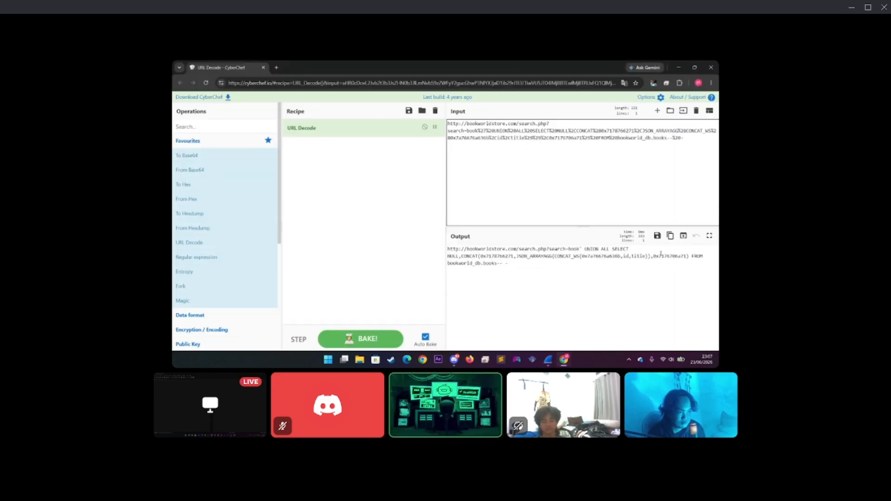